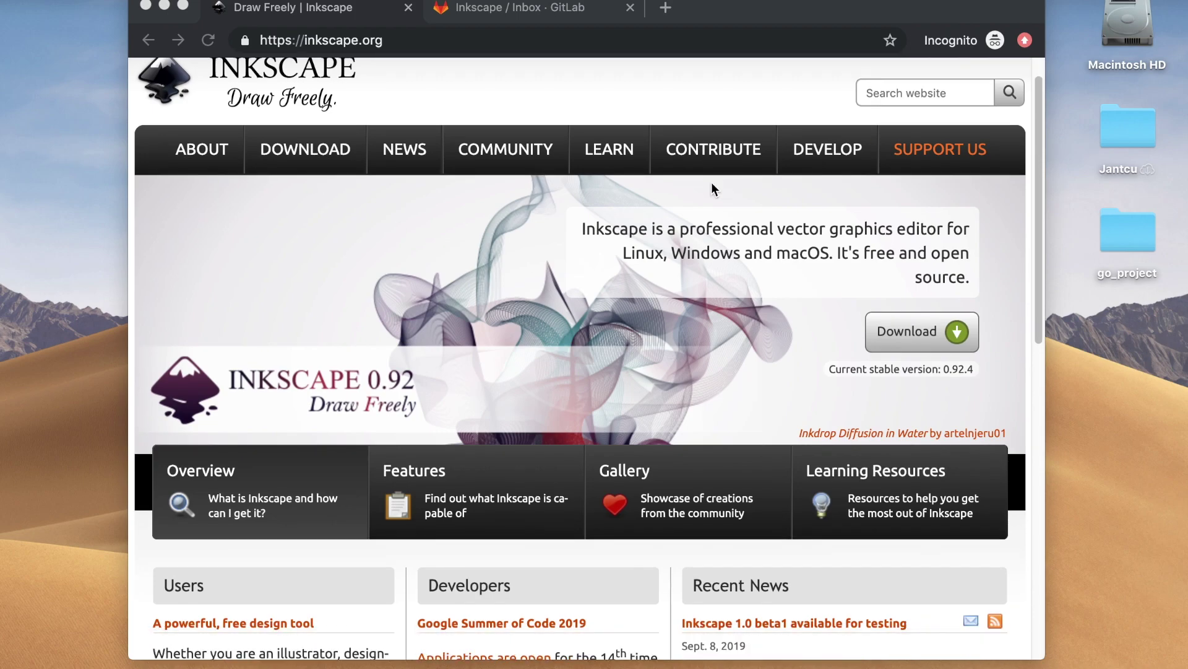
scroll(669, 209, down, 5)
scroll(630, 223, up, 5)
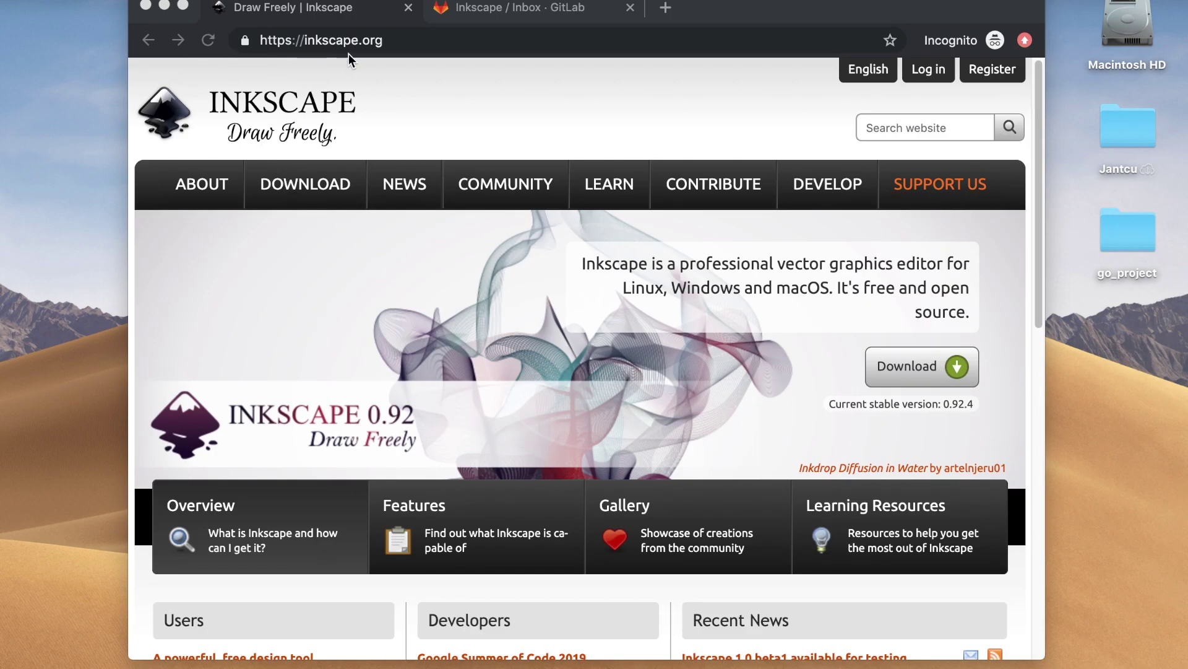
- Bring the browser window showing inkscape.org to the front
key(super+Tab)
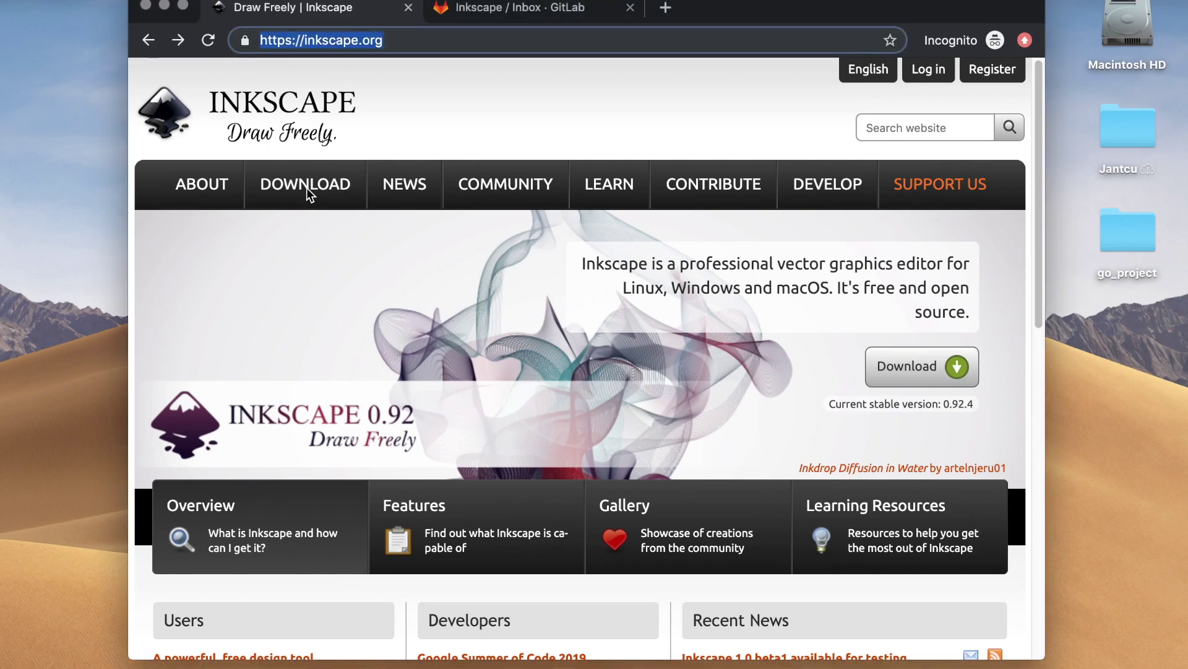
- Go to the 0.92.4 download page, then open the in-development 1.0 release page
click(341, 237)
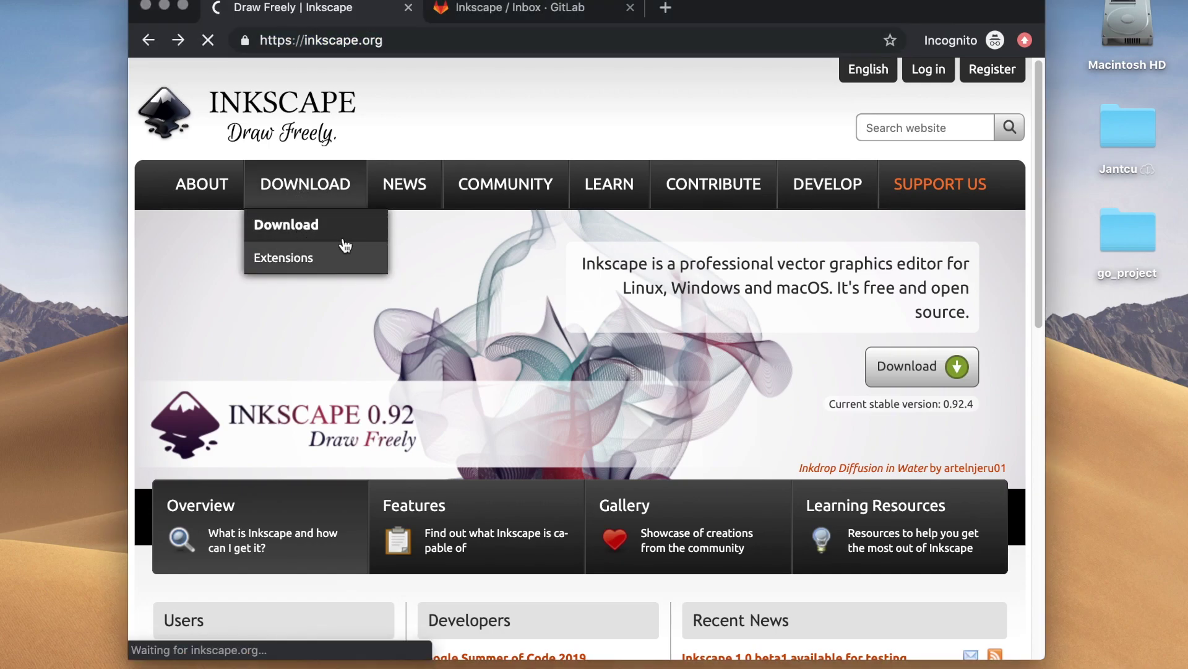
scroll(429, 237, down, 4)
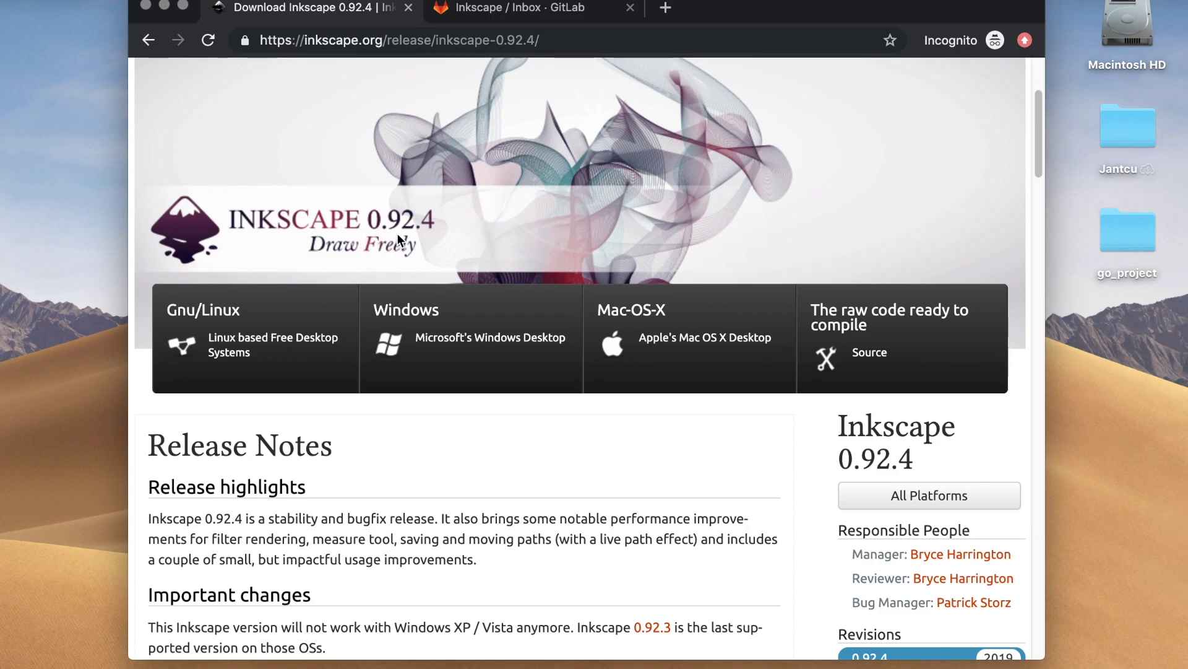
scroll(457, 278, down, 5)
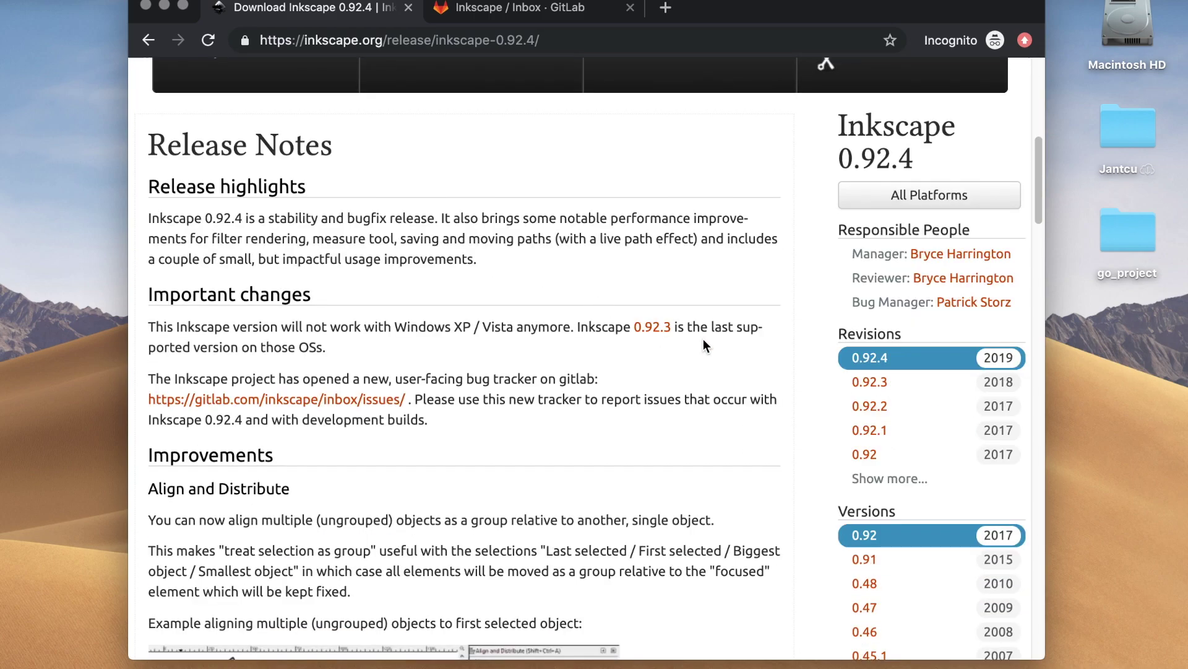
scroll(703, 342, down, 3)
scroll(697, 330, down, 2)
scroll(735, 336, down, 3)
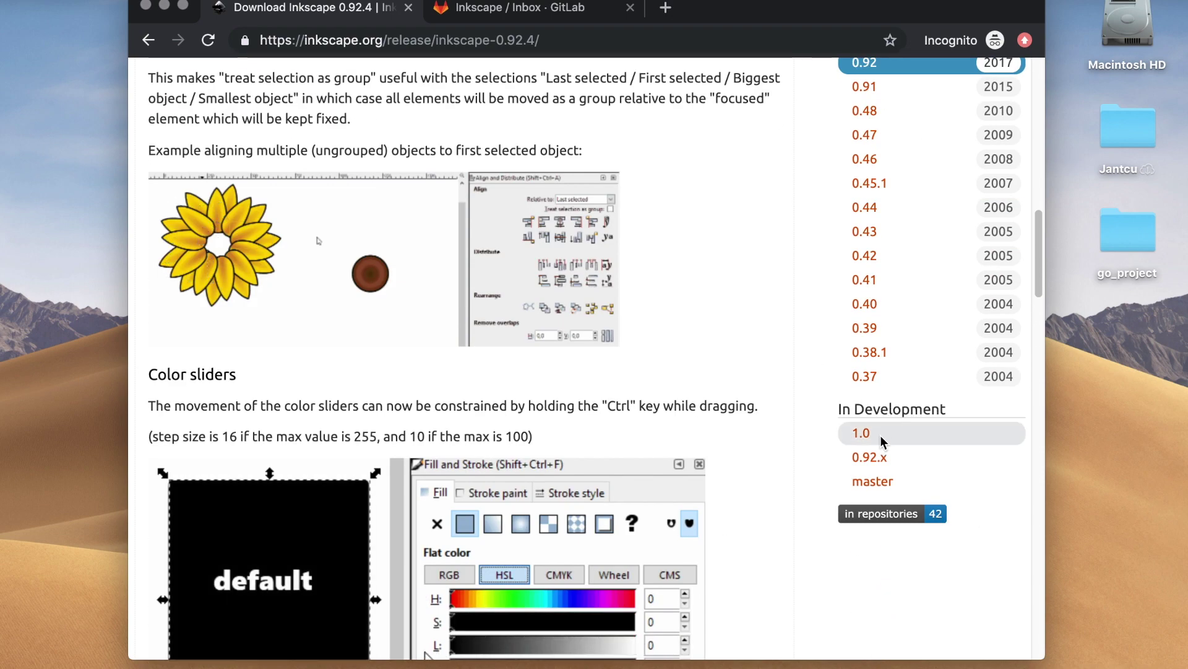
click(862, 435)
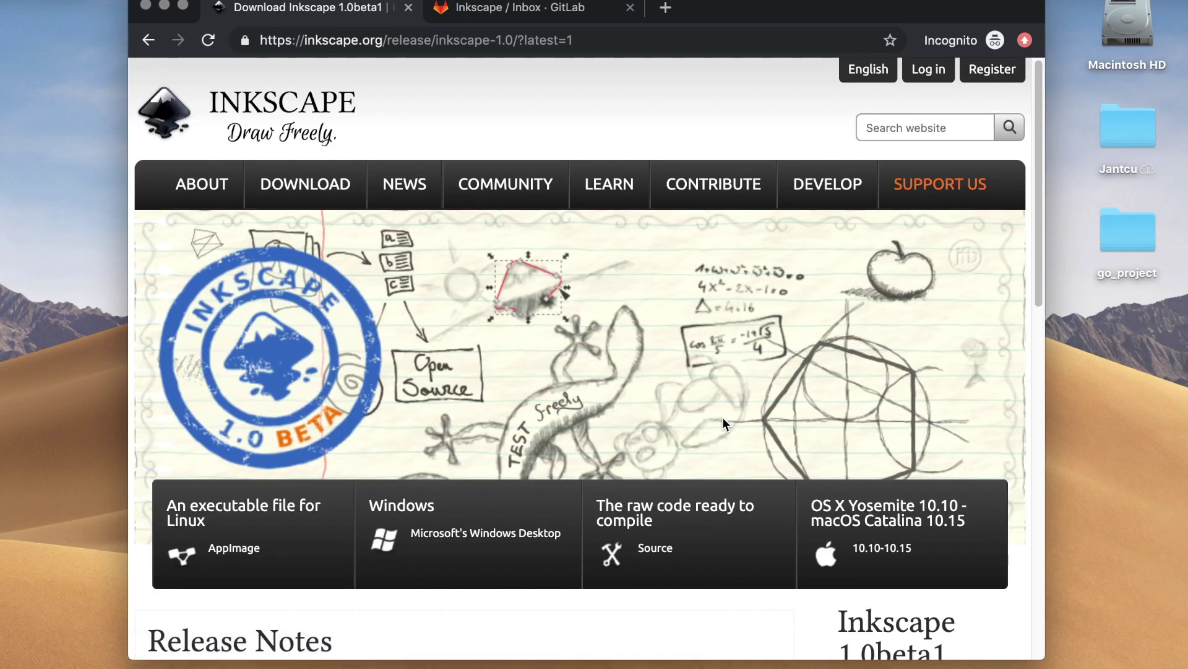
scroll(548, 382, down, 1)
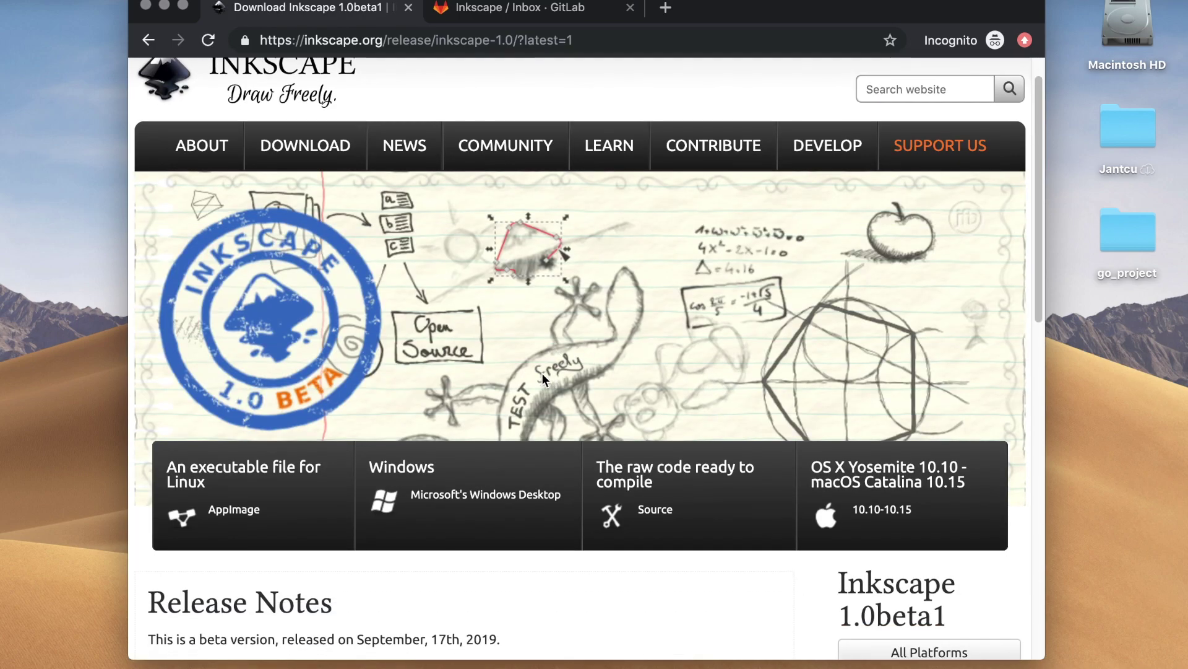
scroll(571, 370, down, 1)
scroll(571, 370, down, 4)
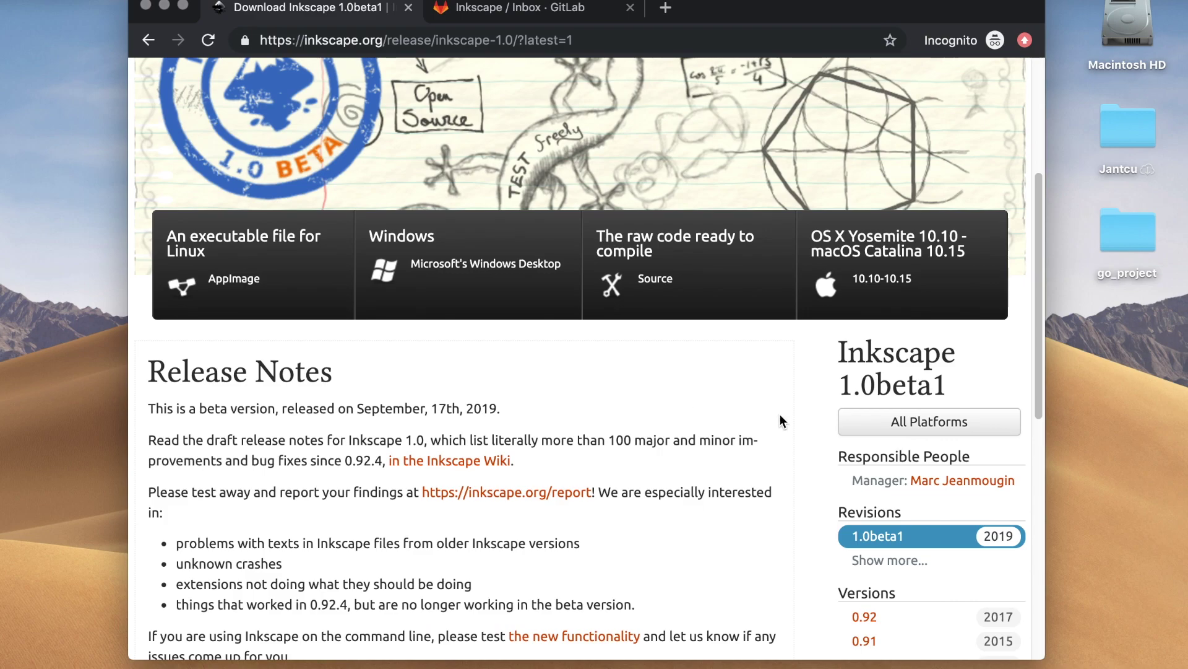
scroll(692, 409, down, 1)
scroll(648, 401, down, 1)
scroll(649, 402, down, 1)
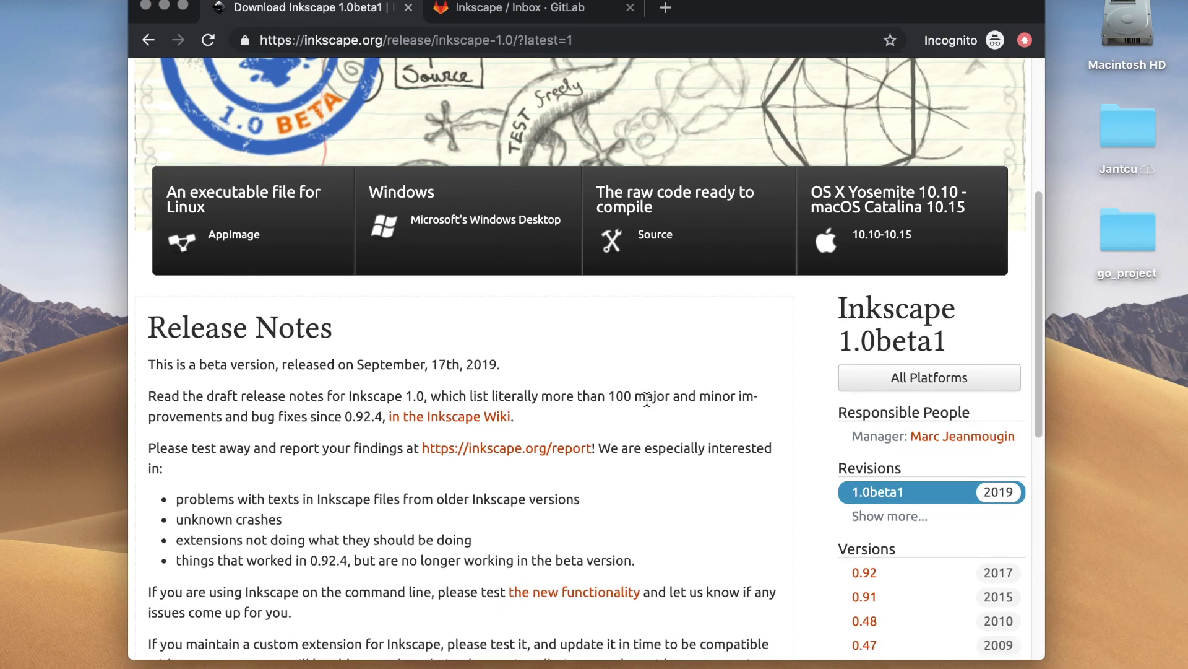
scroll(643, 397, down, 2)
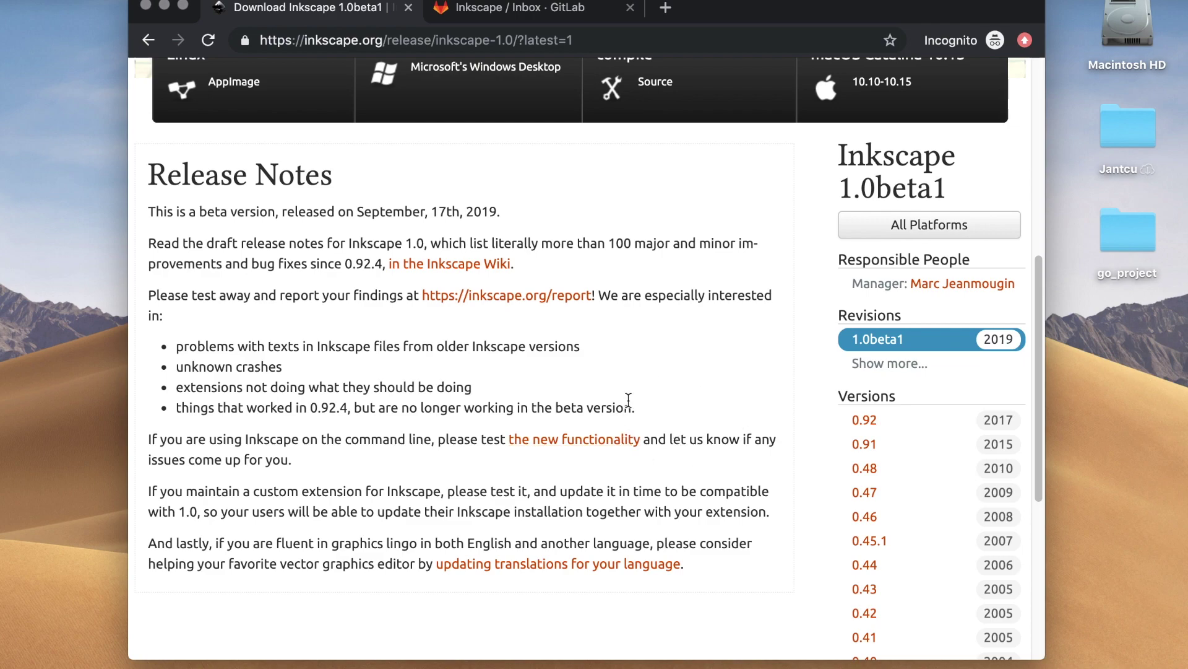
scroll(402, 241, down, 1)
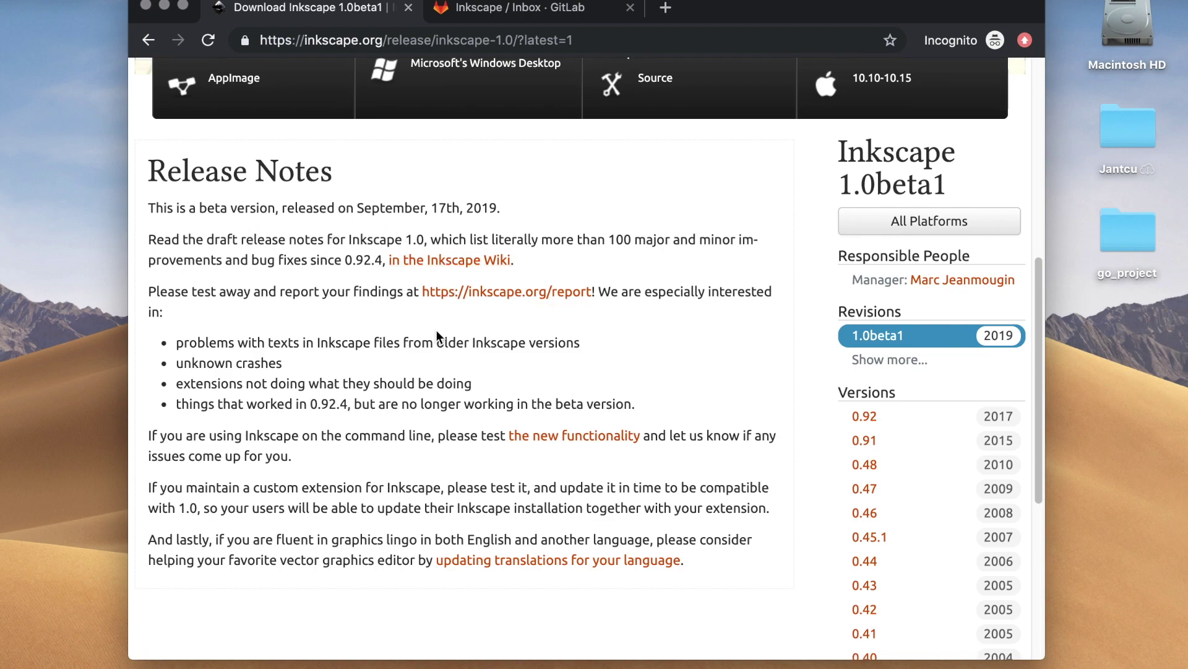
scroll(298, 263, up, 3)
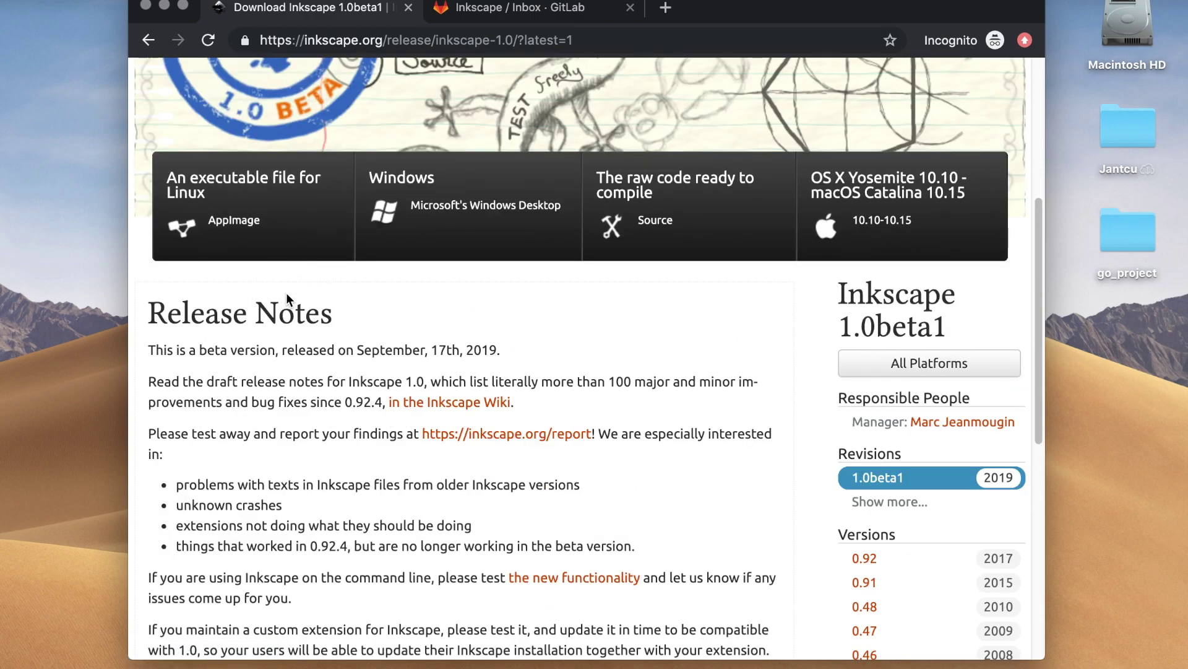
scroll(395, 312, up, 1)
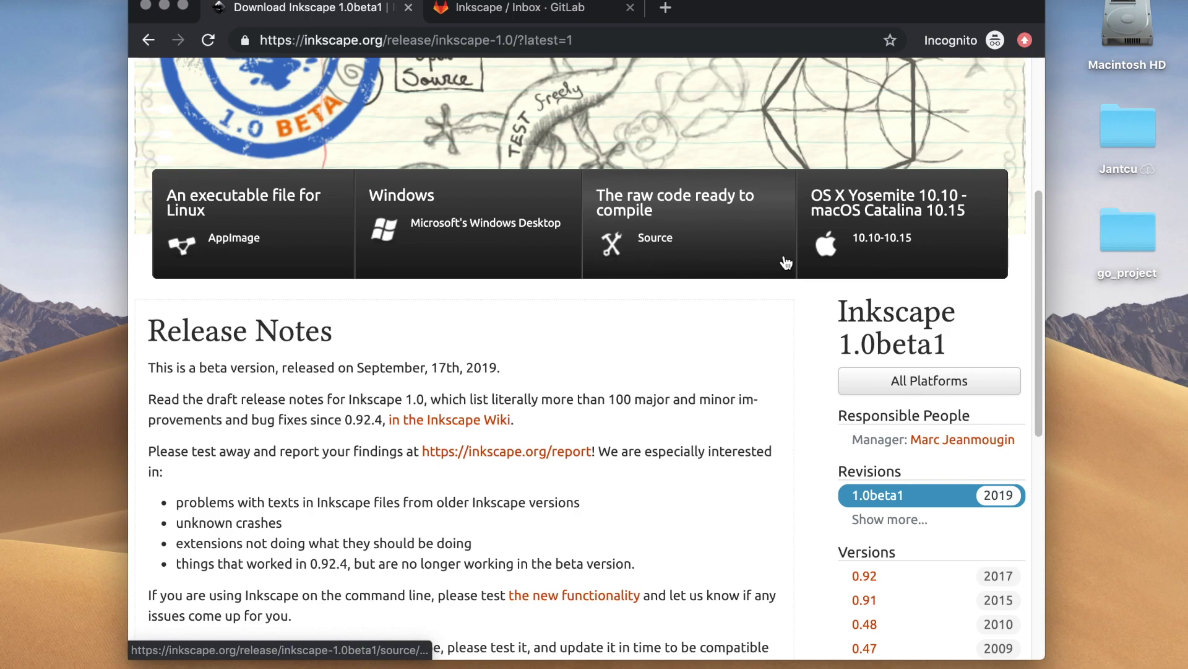
scroll(863, 244, up, 3)
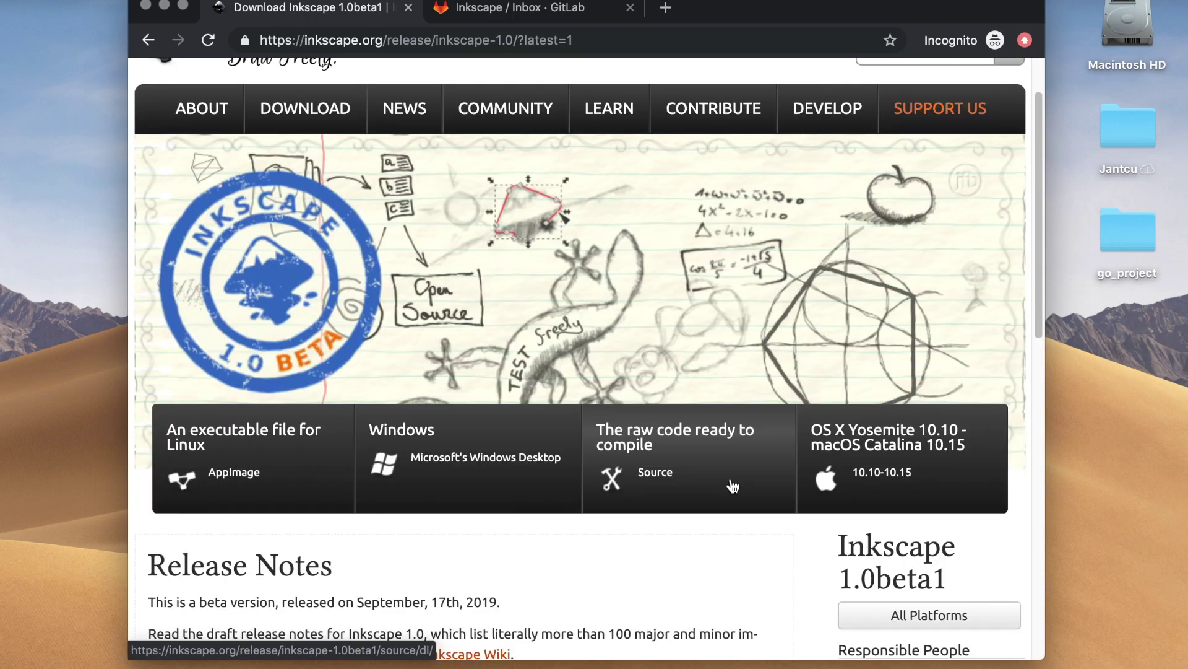
- Download the macOS build (Yosemite 10.10 – Catalina 10.15) of Inkscape 1.0beta1
click(894, 488)
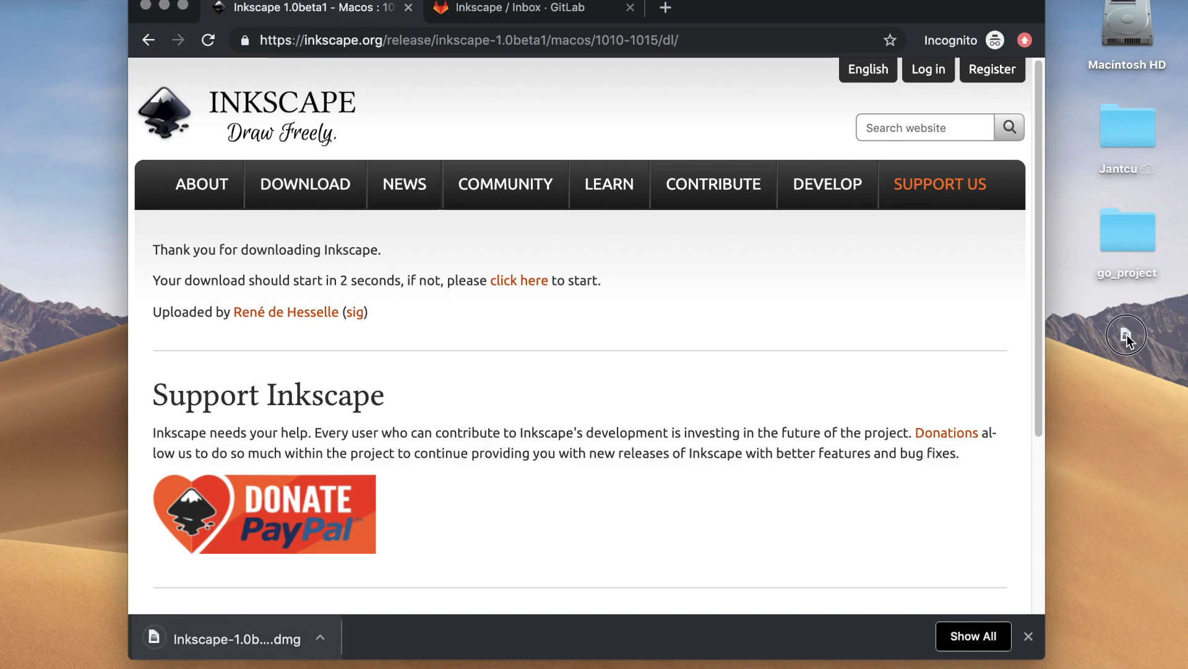
- Drag Inkscape-1.0beta1.dmg onto the desktop and mount the disk image
drag(251, 654, 1134, 350)
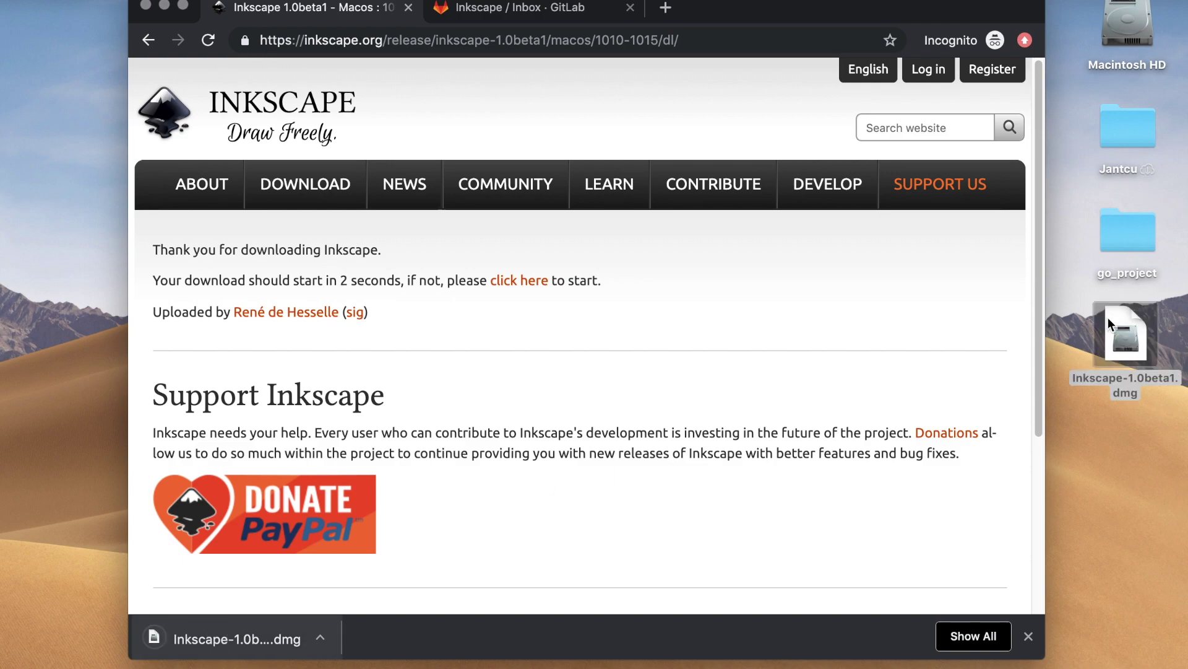
double_click(1117, 387)
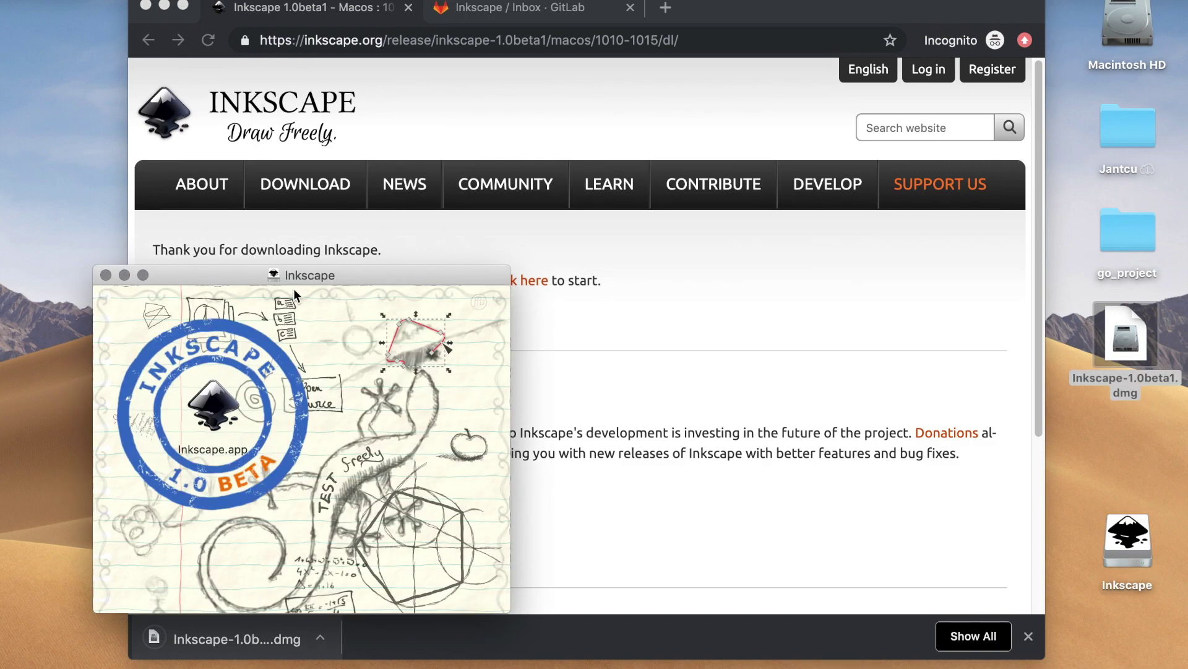
- Move the Inkscape volume window aside and open Applications through a Spotlight search
mouse_move(276, 276)
mouse_down()
mouse_move(287, 252)
mouse_move(248, 153)
mouse_up()
key(super+space)
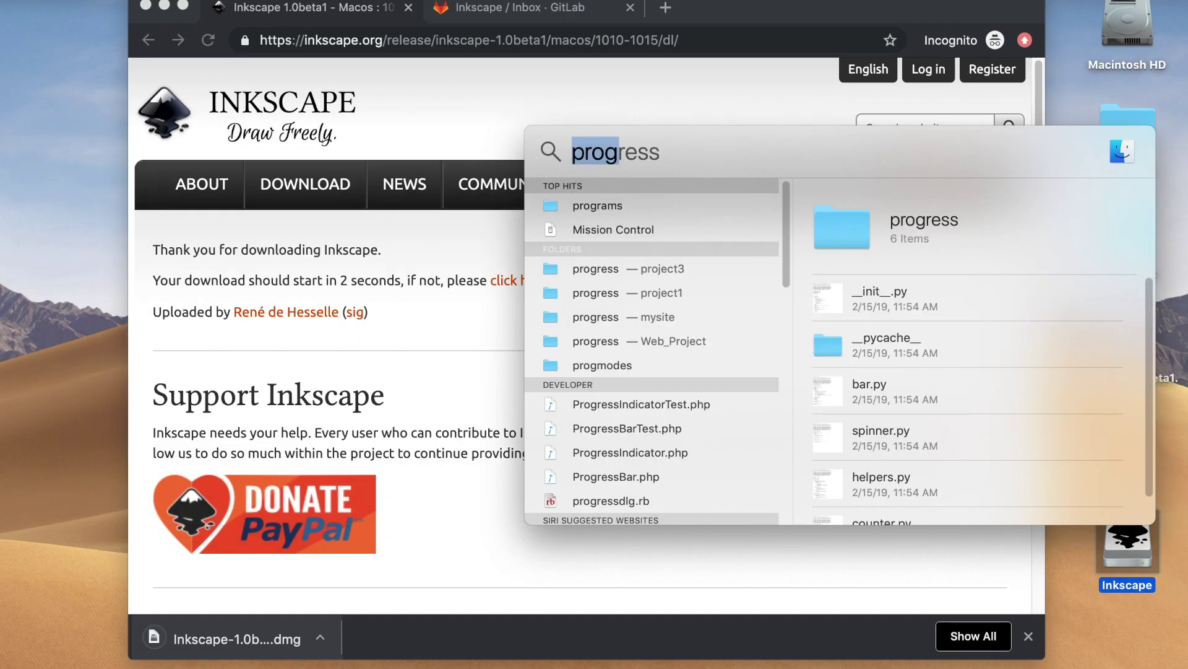
text(appl)
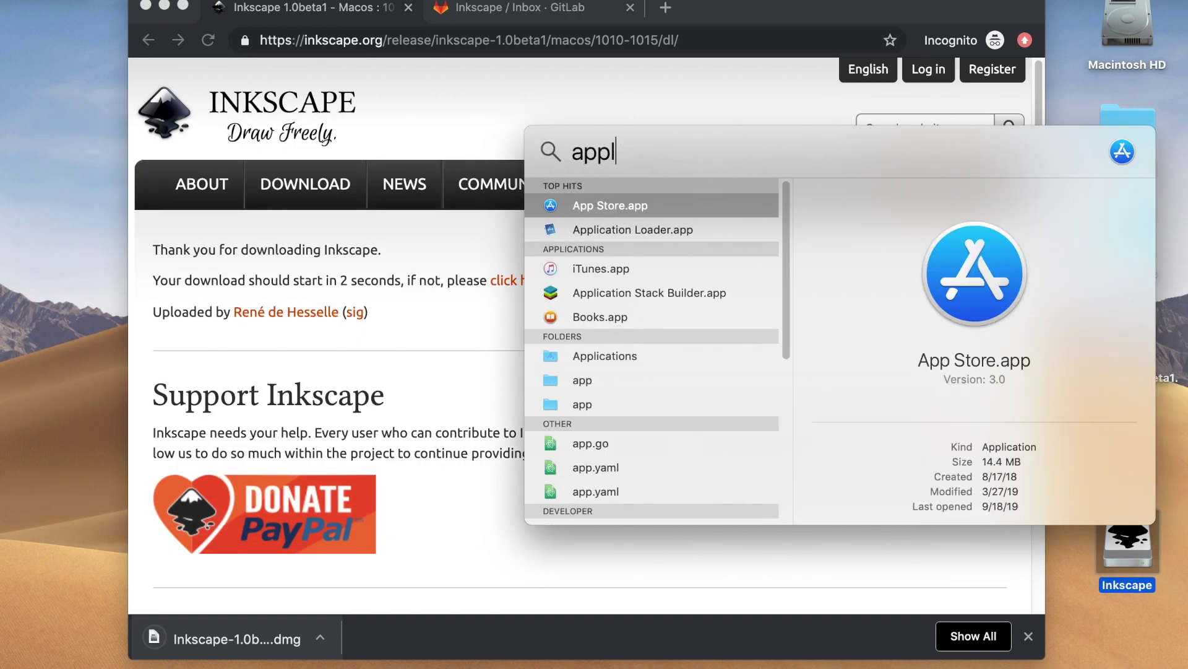
text(ications)
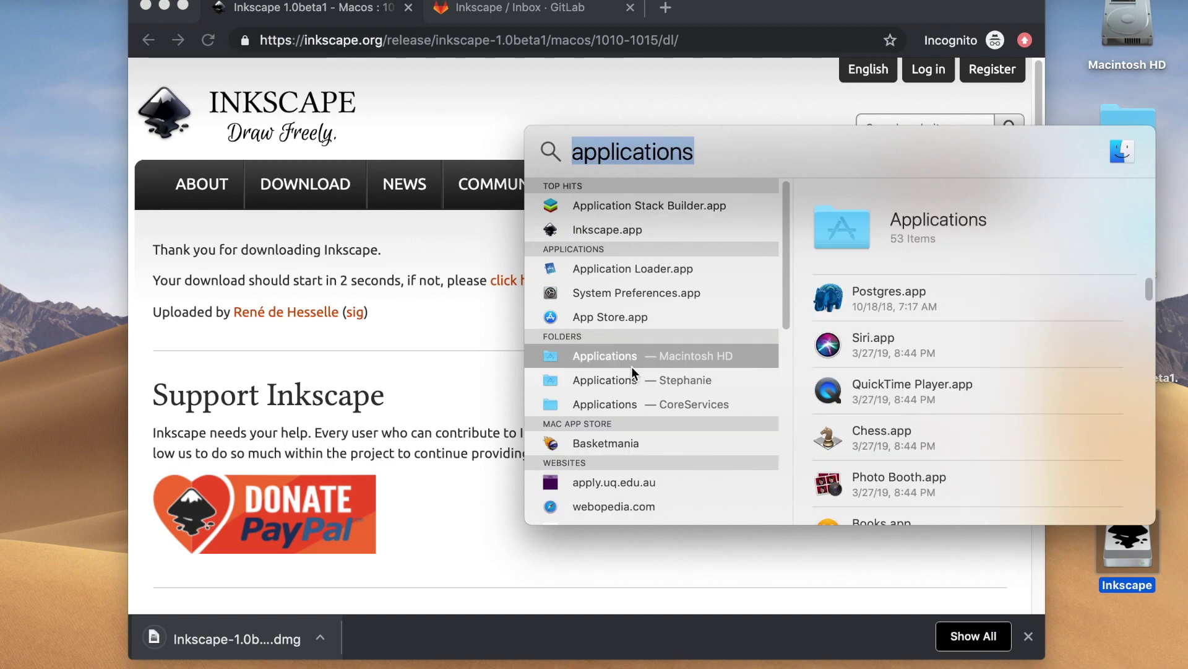
double_click(632, 363)
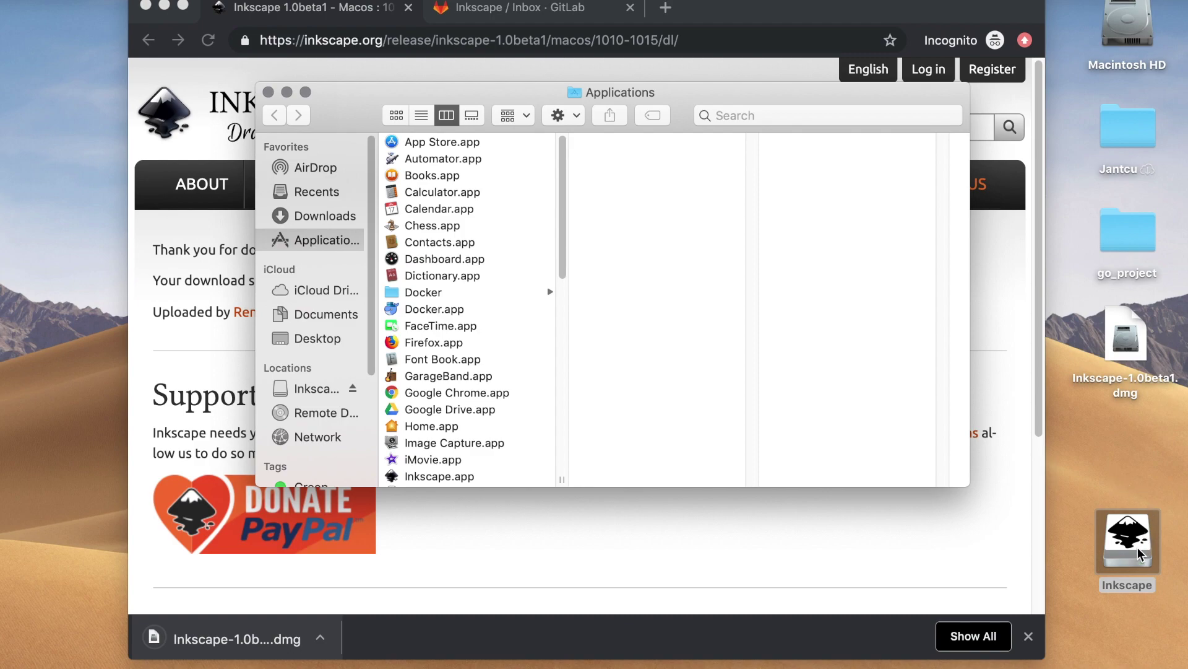
- Copy Inkscape into Applications and launch Inkscape.app, accepting the Internet-download warning
mouse_move(1138, 550)
mouse_down()
mouse_move(624, 383)
mouse_move(487, 354)
mouse_up()
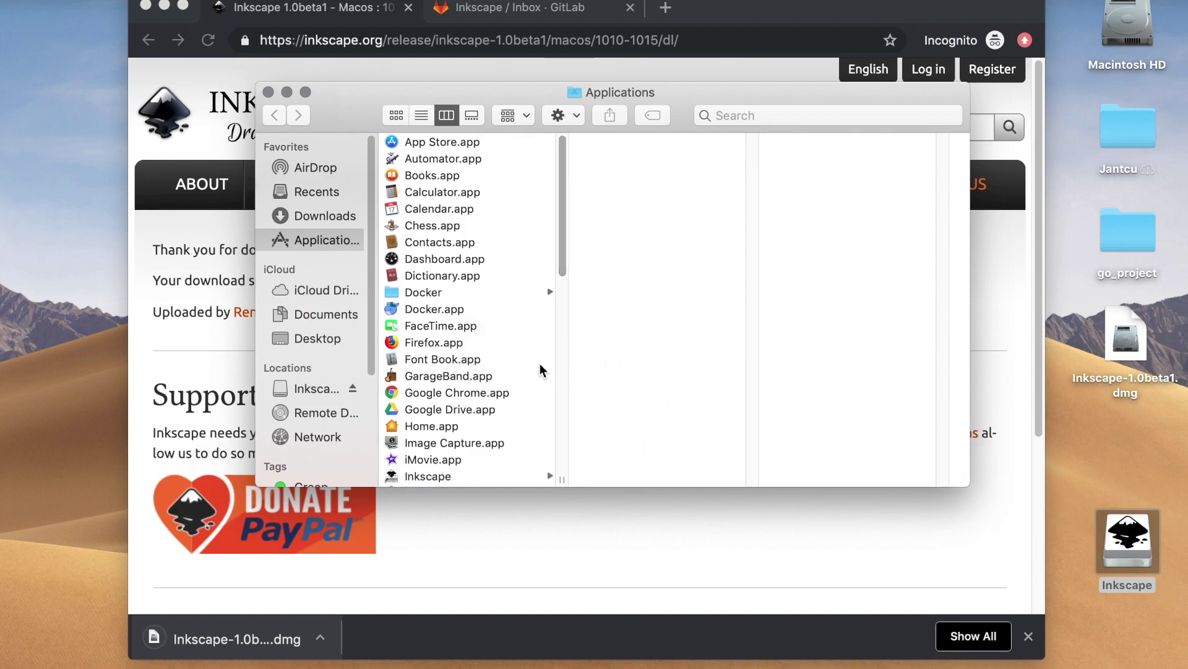
click(477, 485)
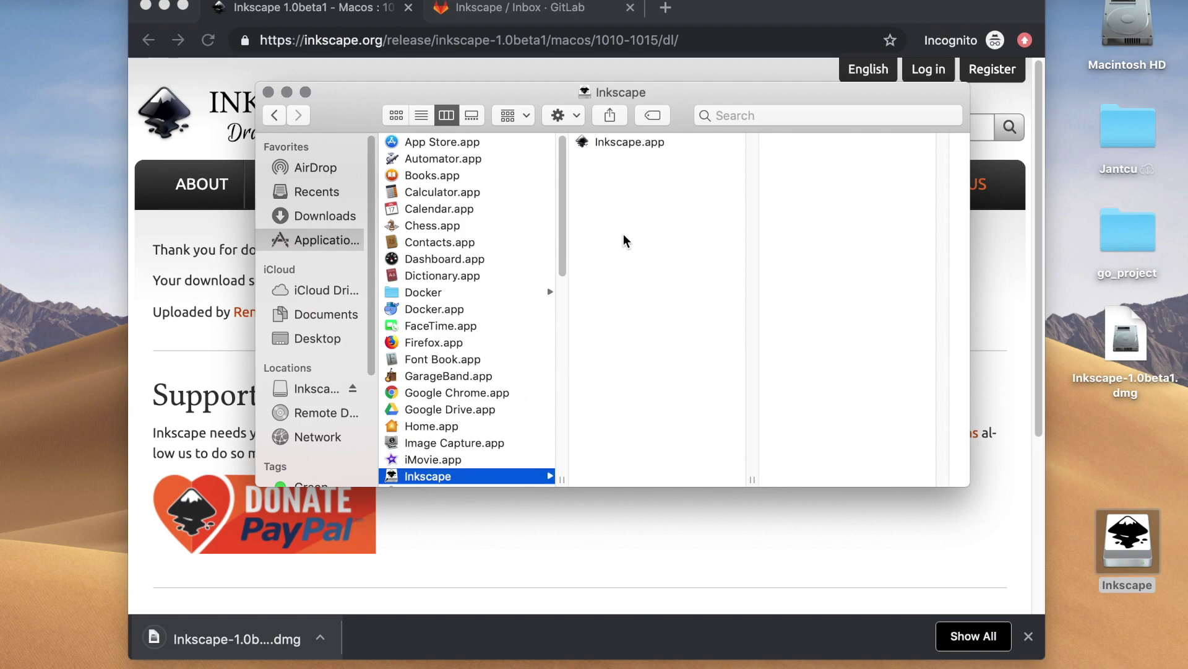
click(618, 146)
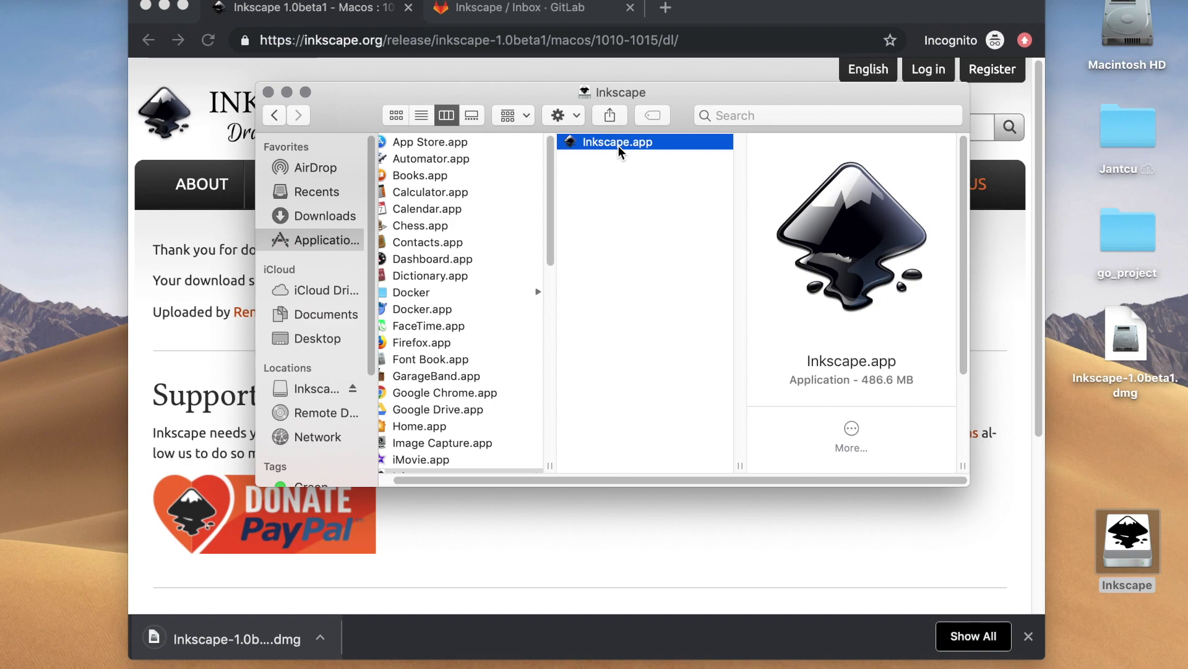
double_click(623, 144)
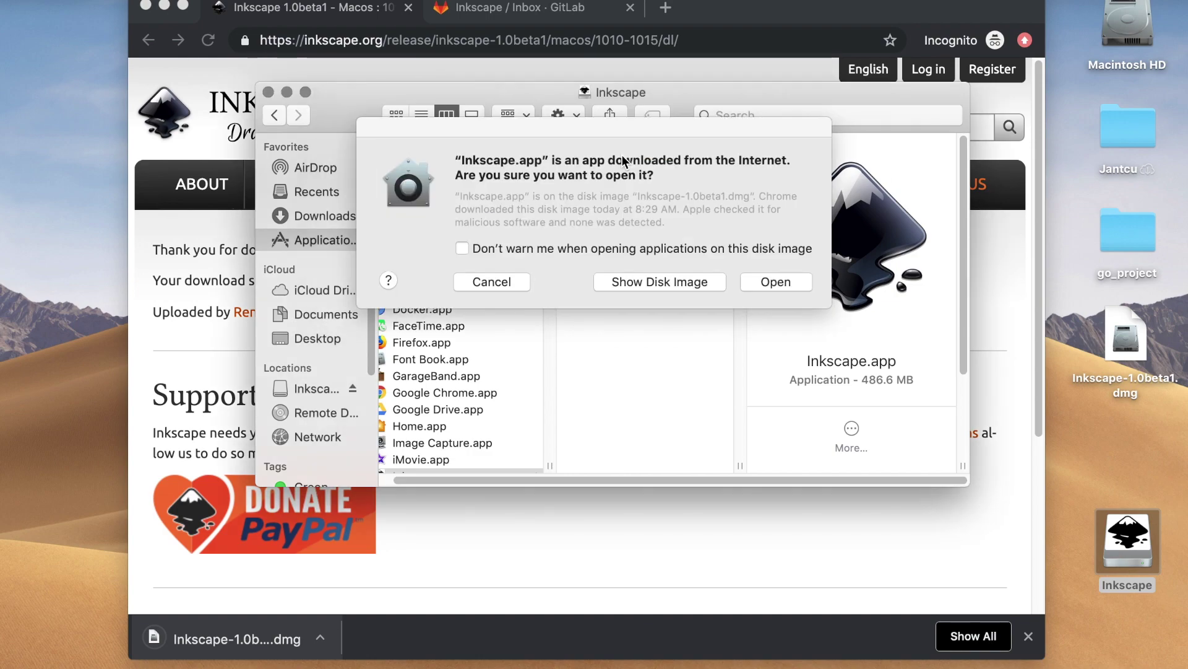
key(Return)
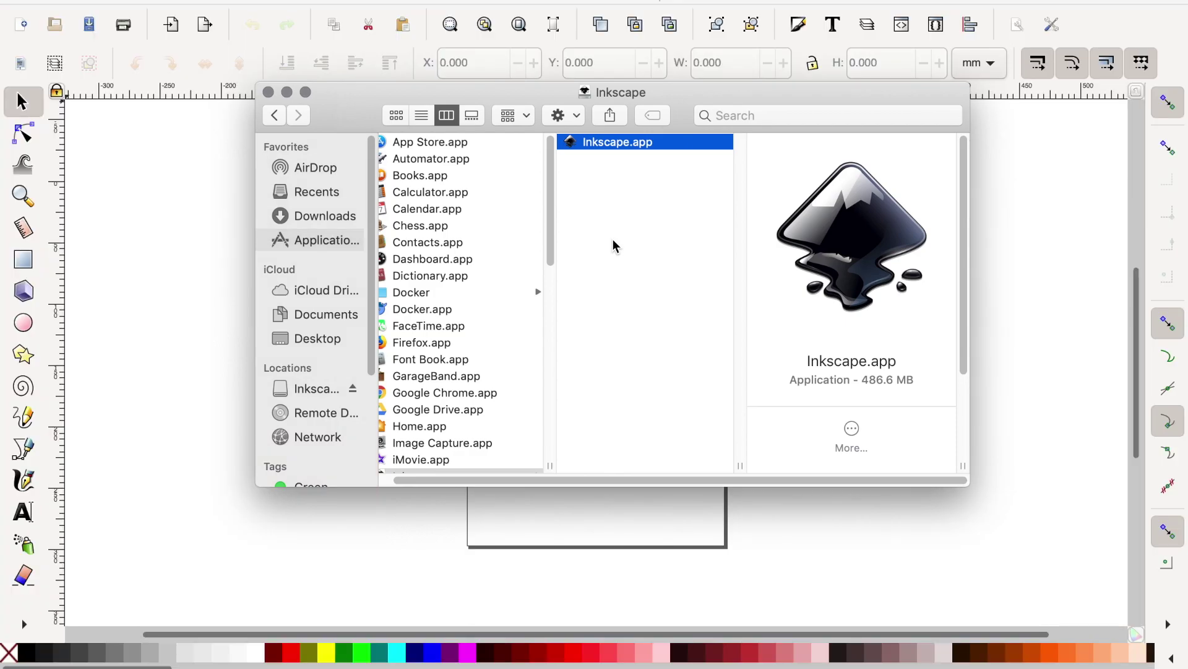
- Move and minimize the windows covering the Inkscape canvas, then open Inkscape's application menu
mouse_move(368, 102)
mouse_down()
mouse_move(616, 279)
mouse_move(614, 289)
mouse_move(473, 189)
mouse_move(381, 151)
mouse_up()
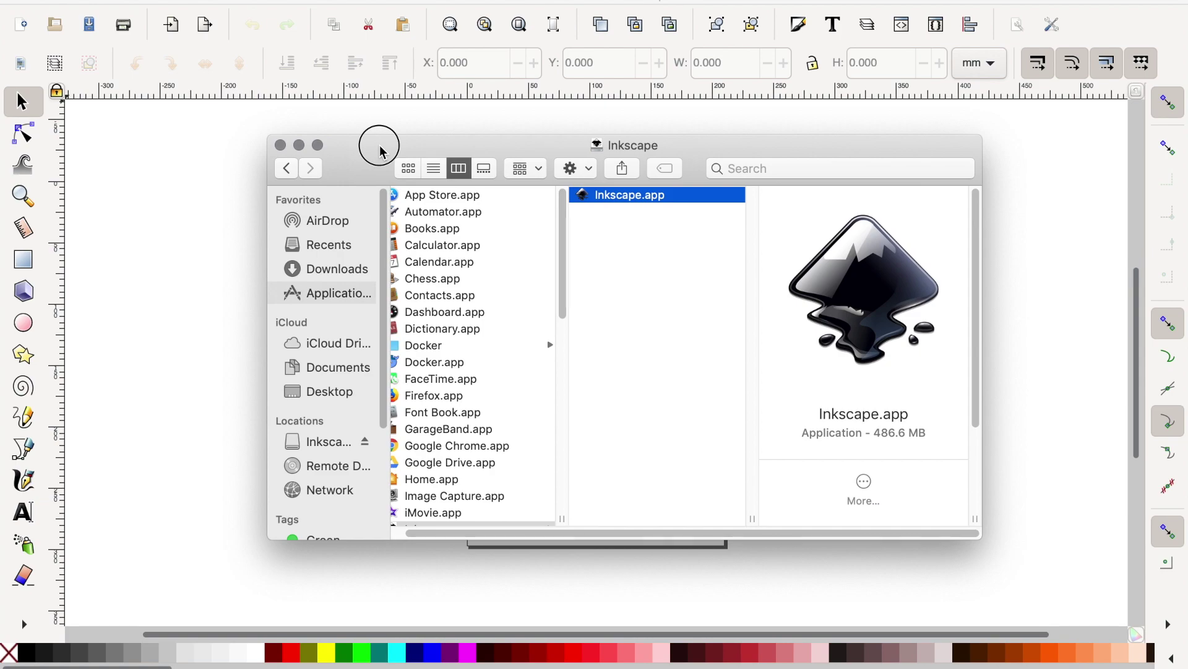
click(300, 147)
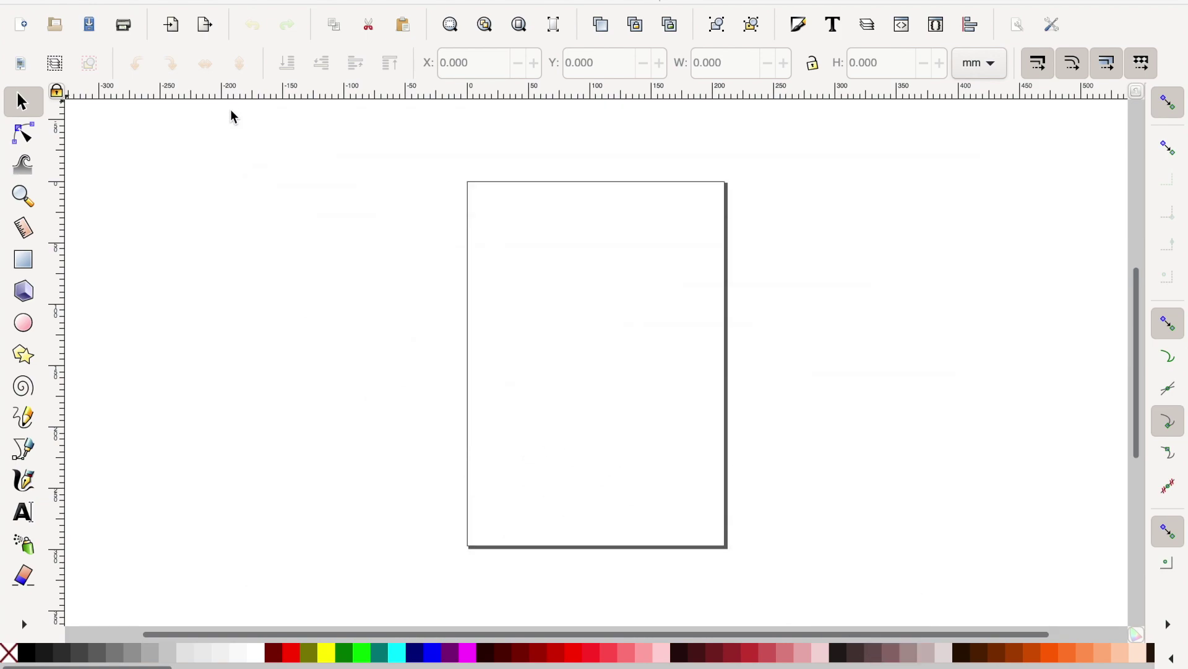
click(31, 8)
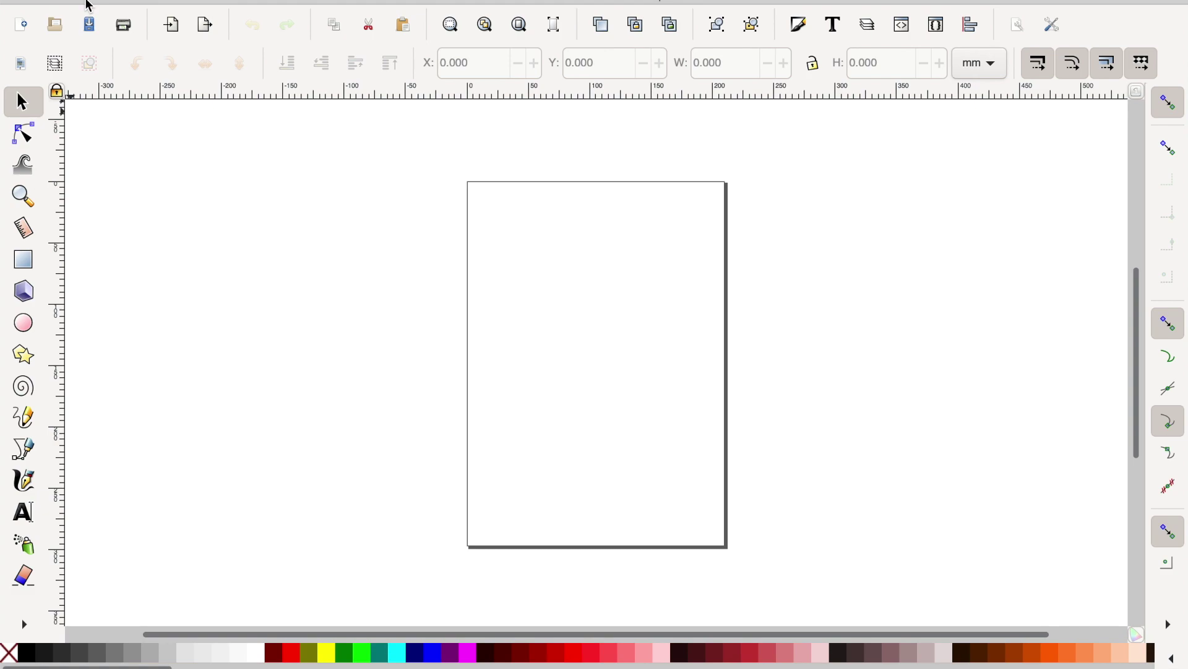
click(88, 0)
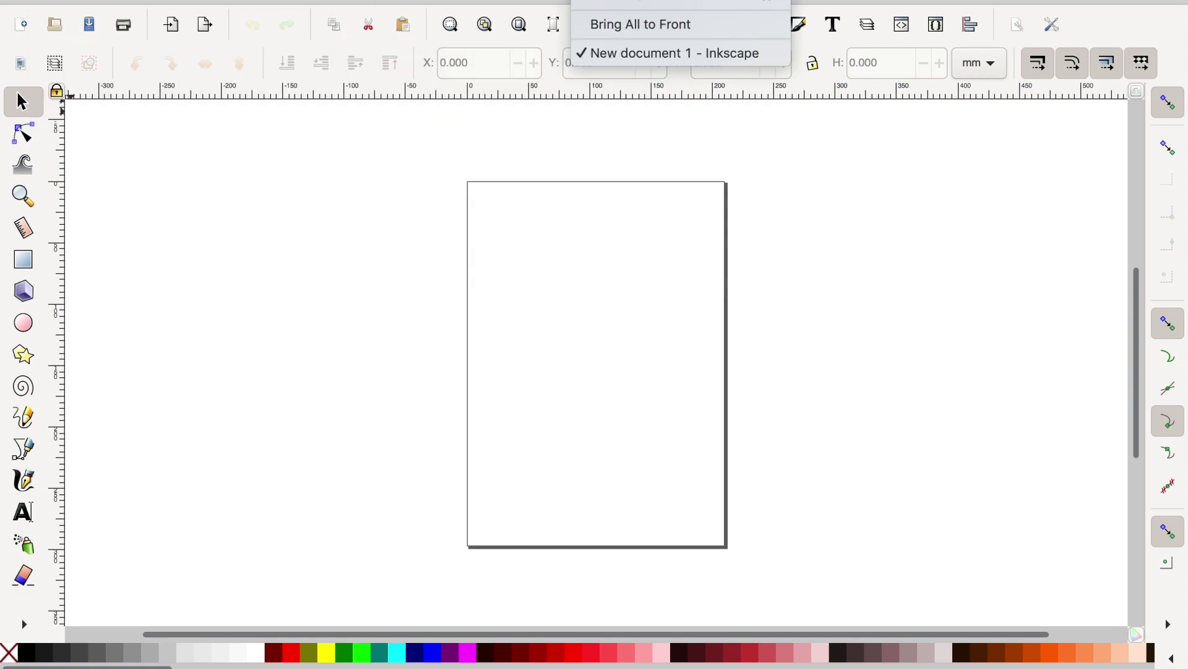
- Check version 1.0beta1 in About Inkscape, close the dialog, and minimize Inkscape
click(717, 212)
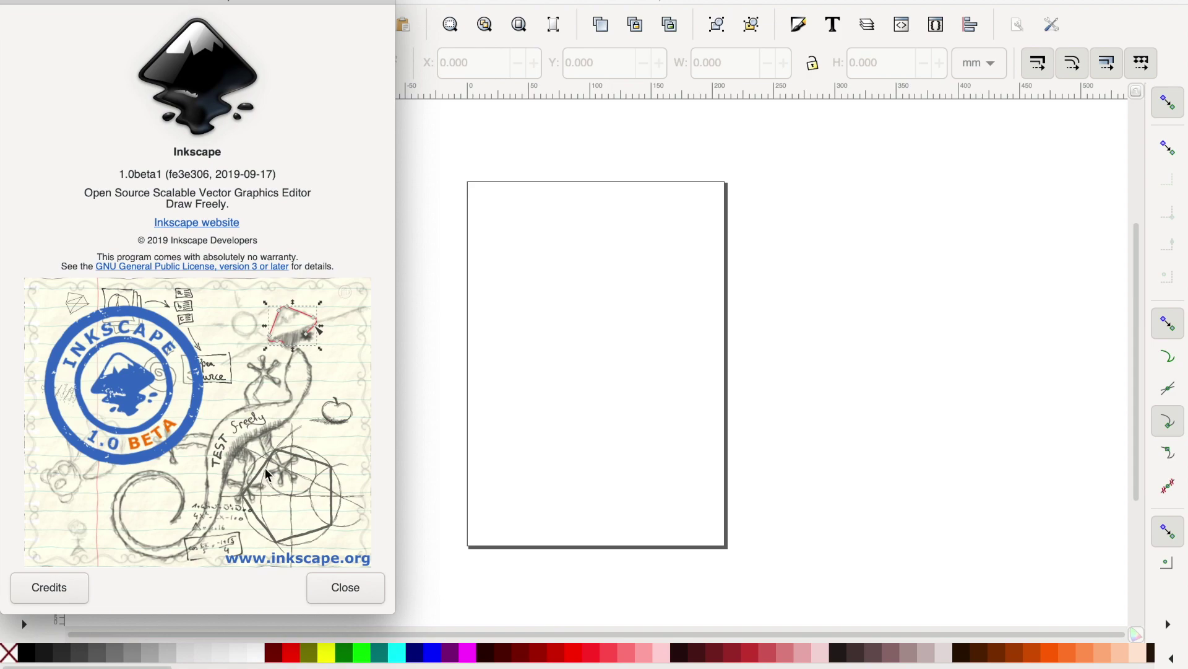
click(347, 591)
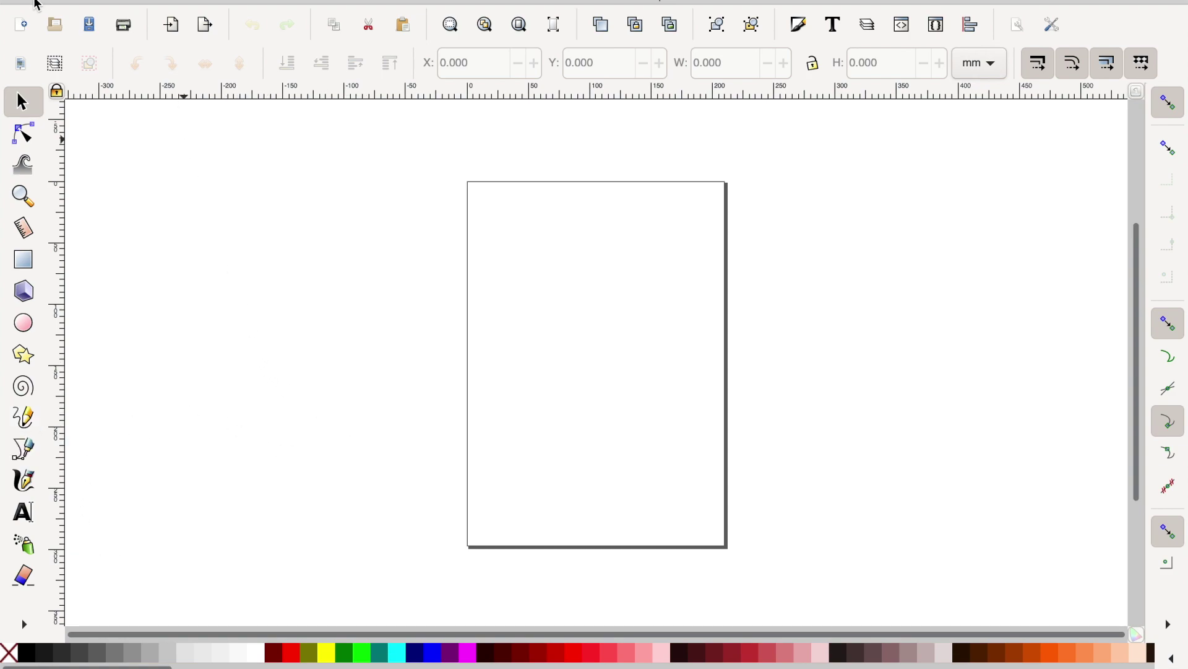
click(37, 3)
- Switch to the GitLab Inbox tab, briefly to the download tab, then back
click(466, 11)
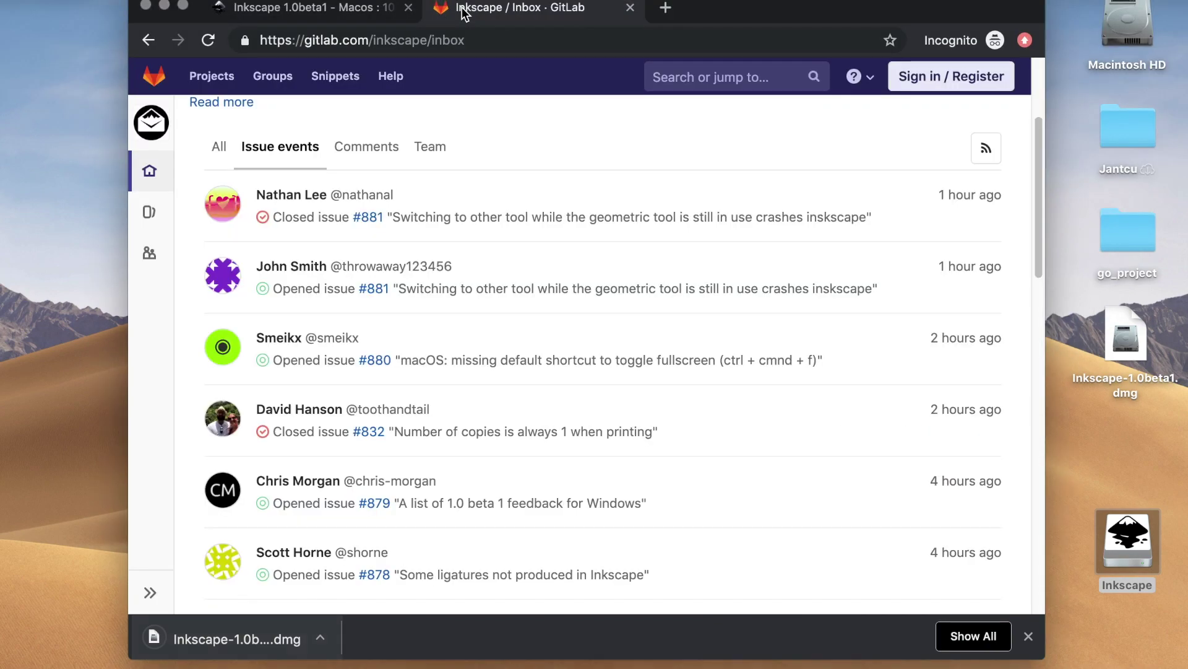
scroll(483, 167, up, 3)
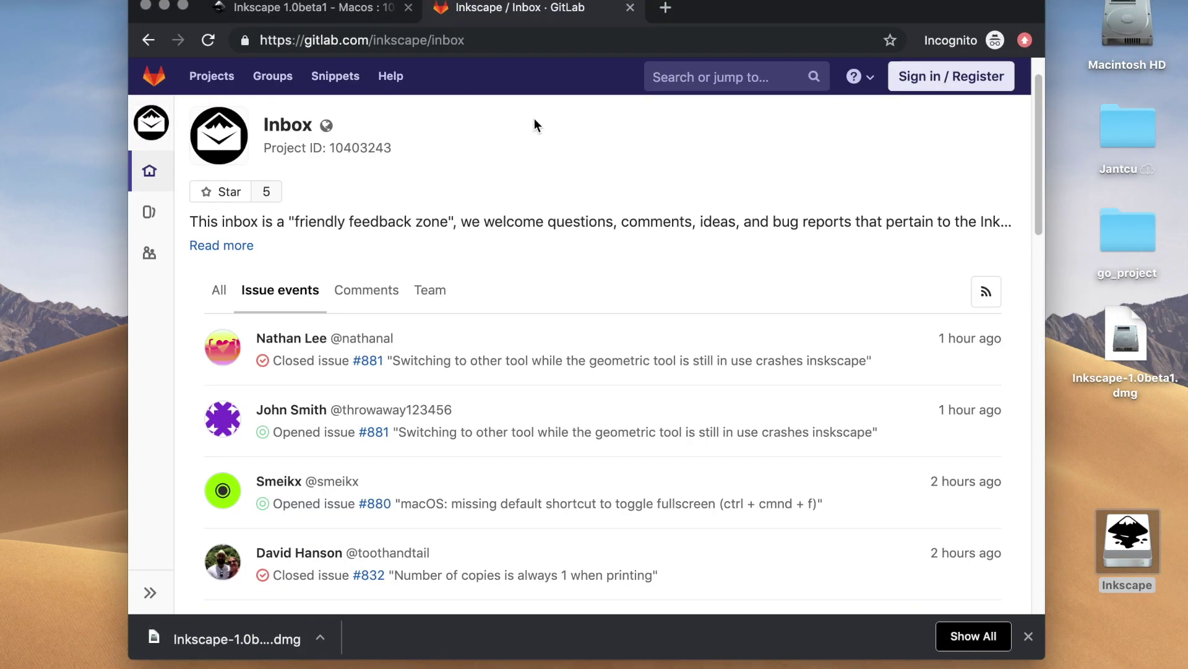
click(334, 9)
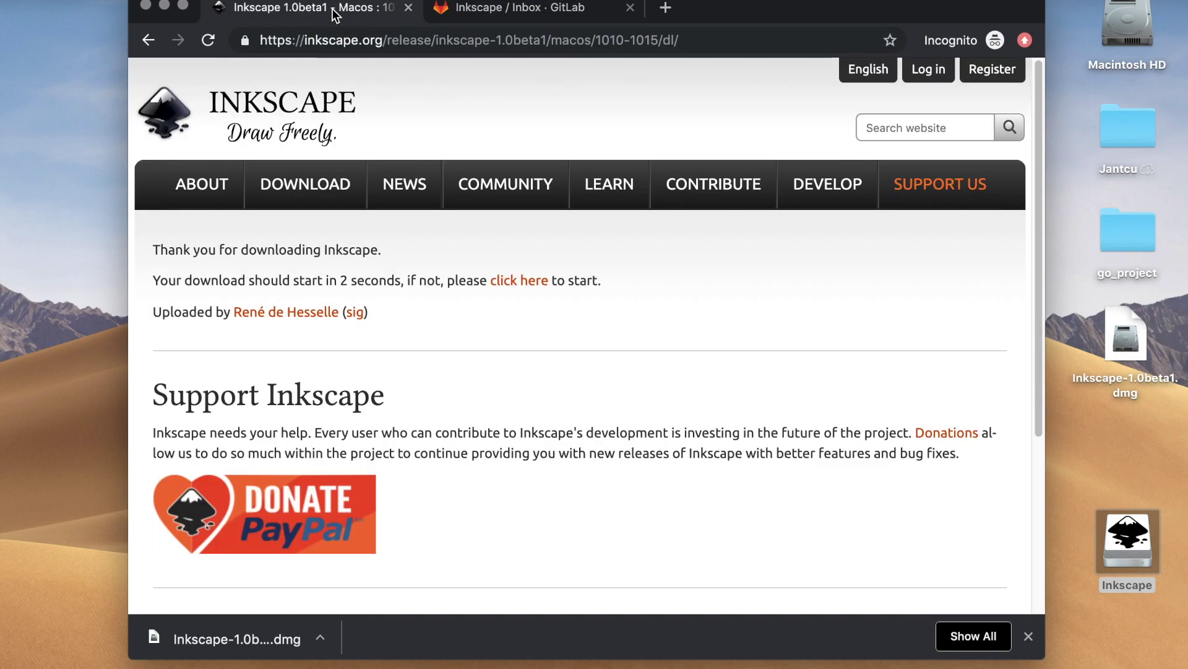
click(592, 8)
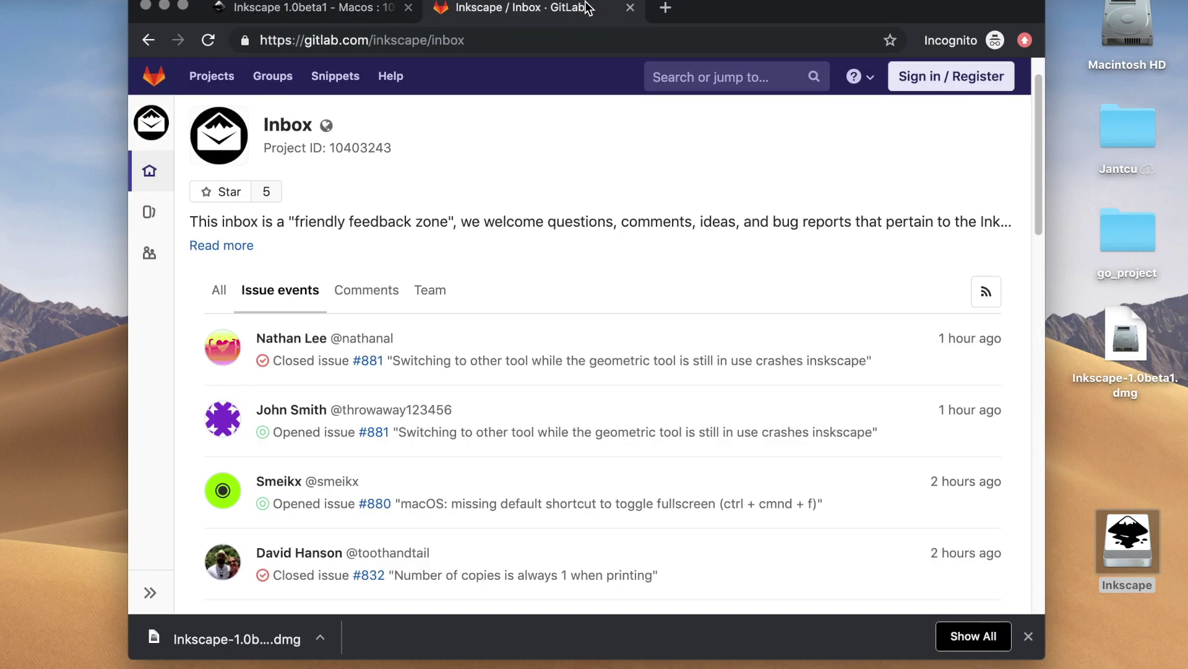